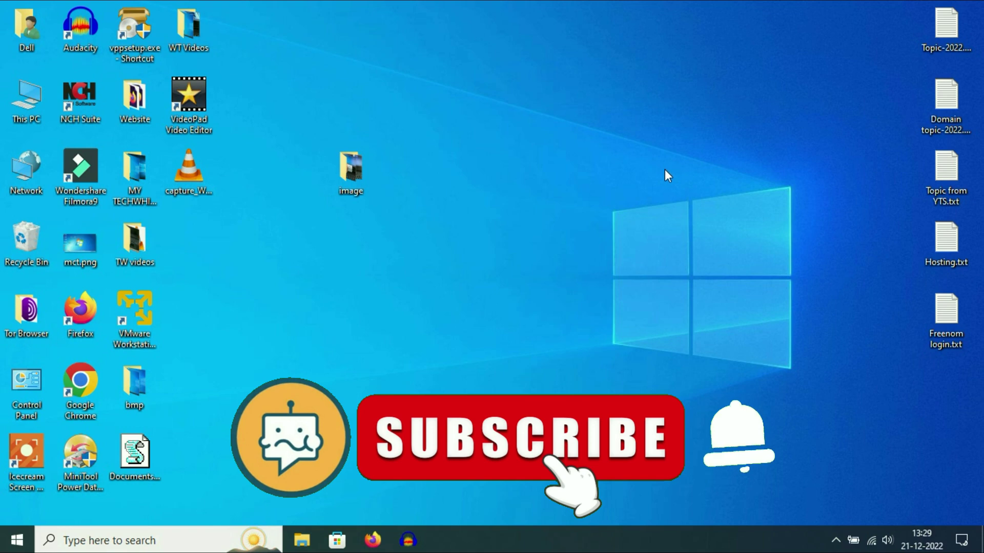
double_click(351, 173)
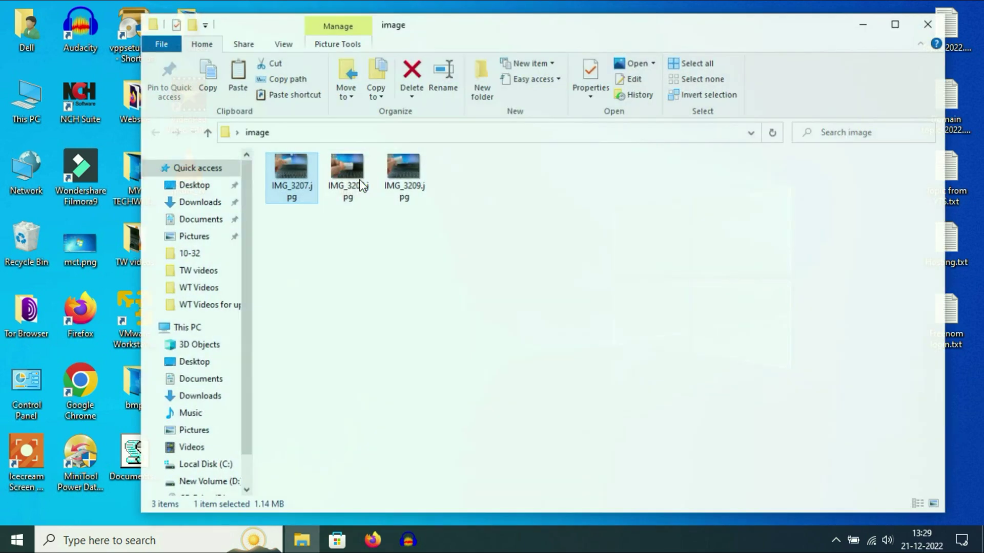
left_click(468, 271)
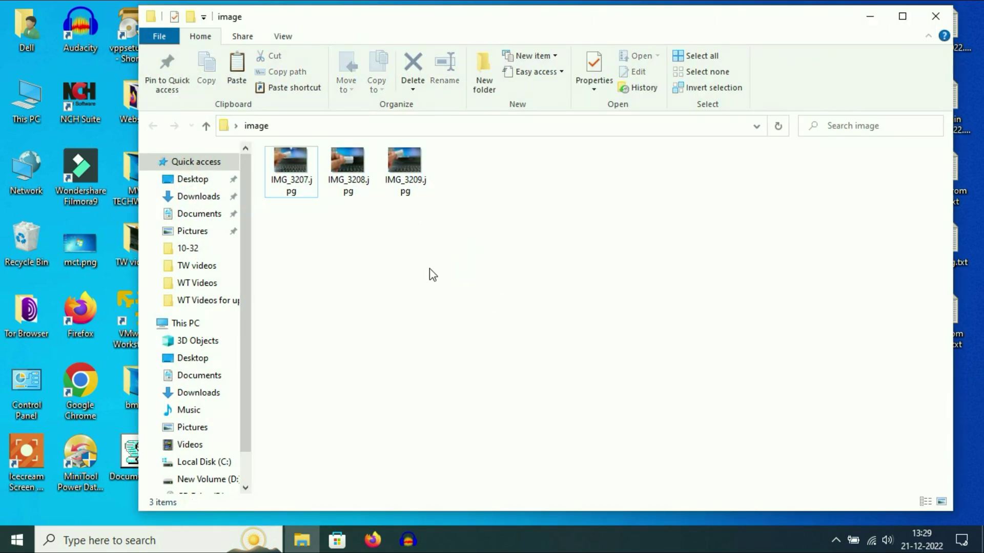
double_click(415, 182)
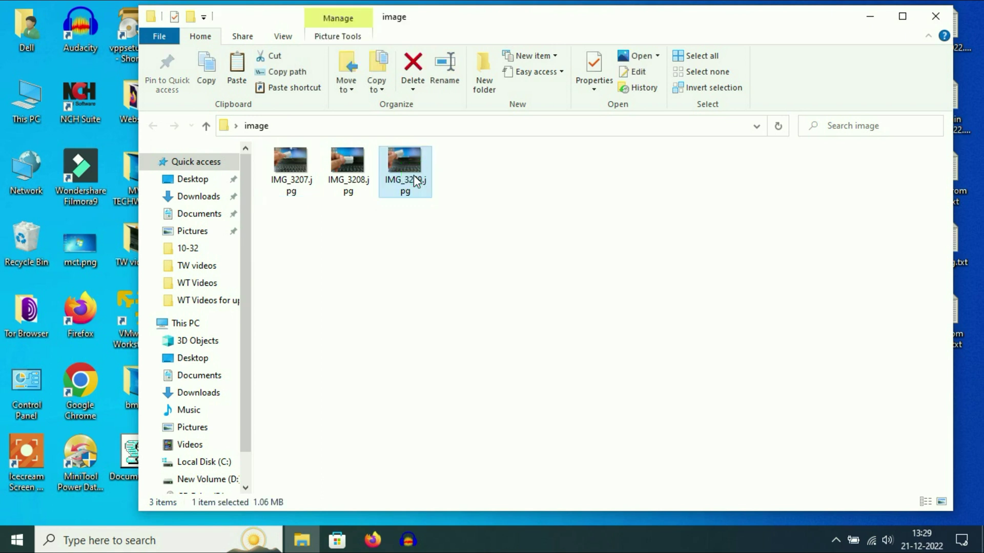
left_click_drag(485, 205, 592, 186)
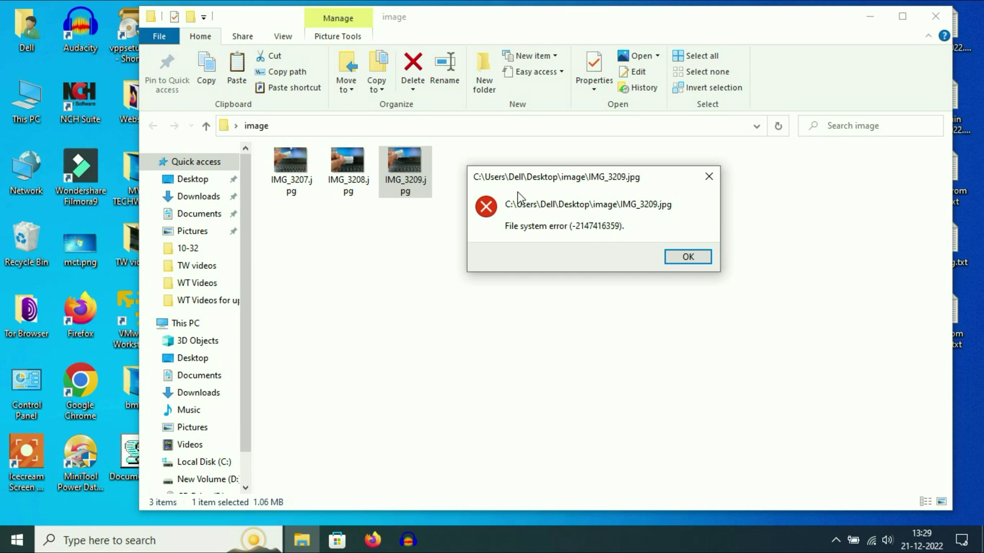
left_click(688, 258)
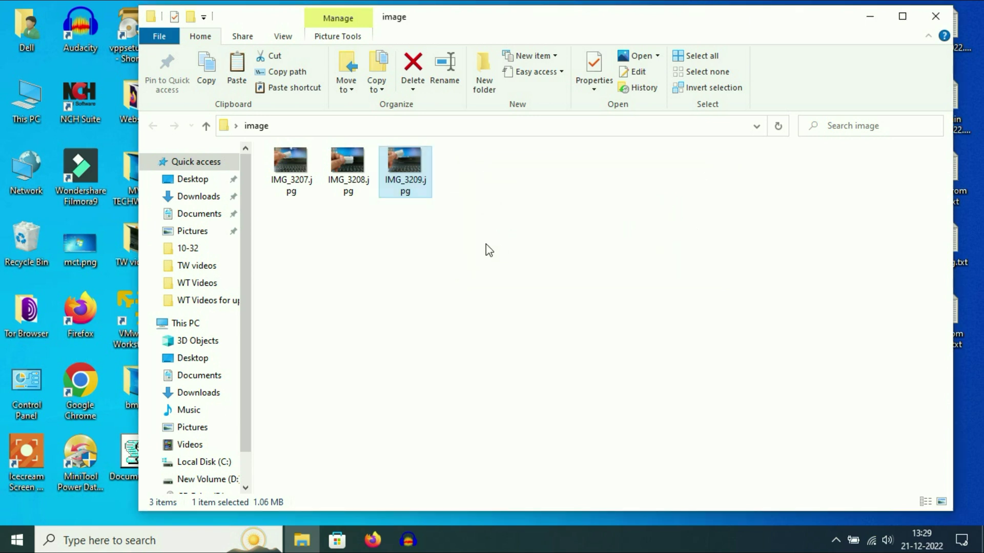
right_click(411, 170)
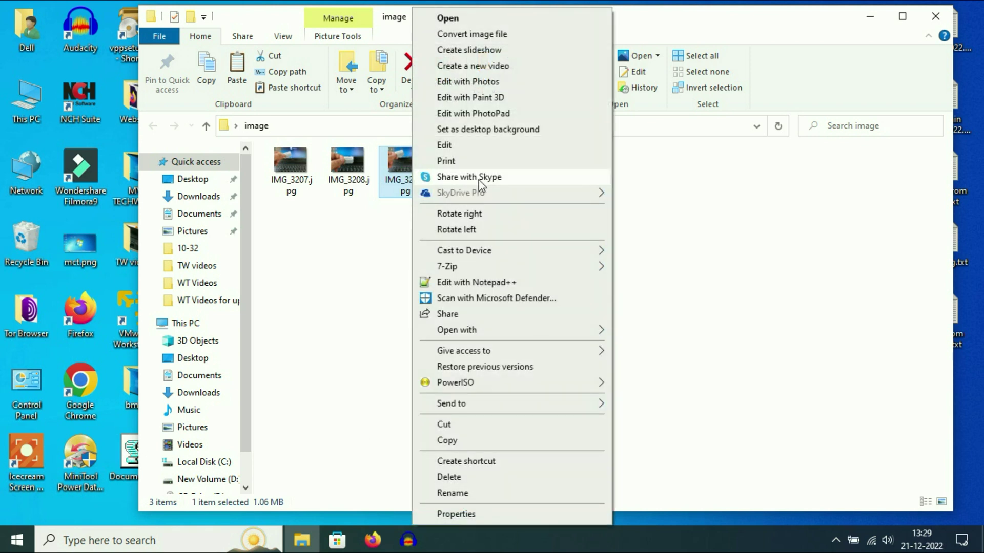
mouse_move(476, 330)
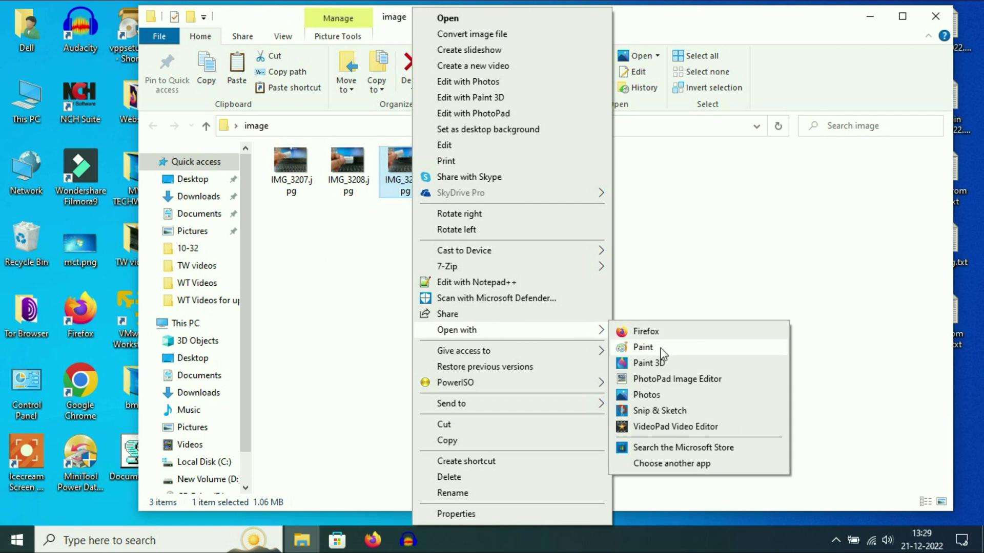
left_click(663, 347)
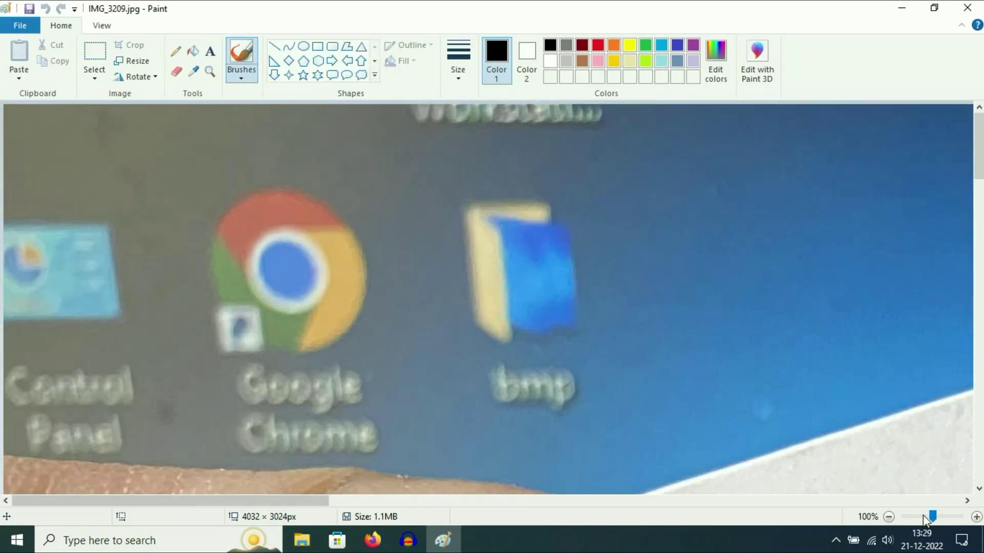
left_click(924, 515)
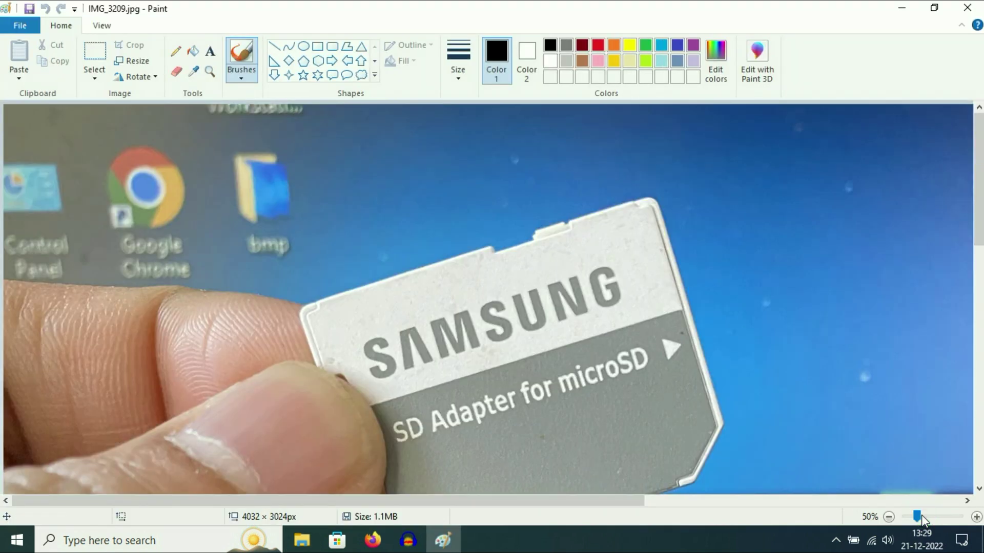
left_click(912, 517)
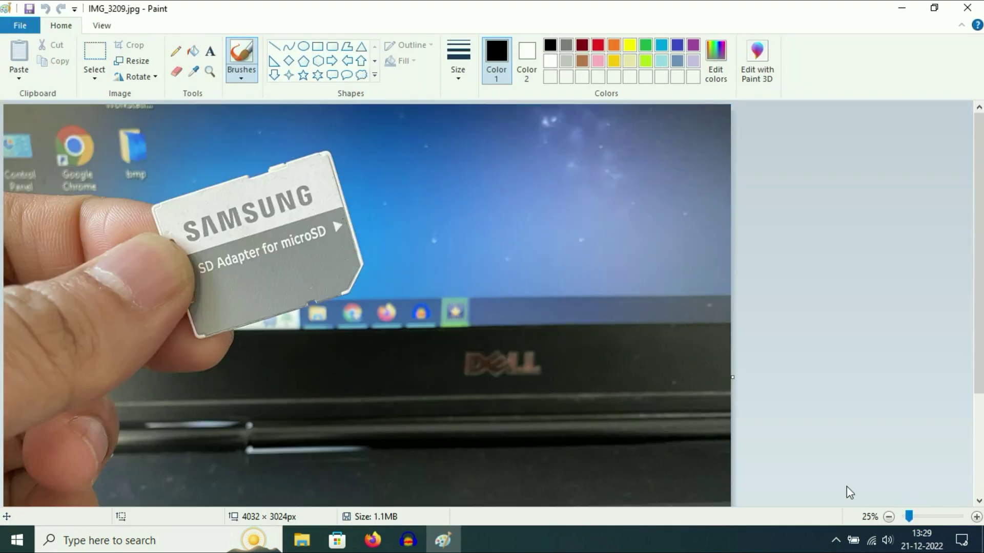
left_click(968, 9)
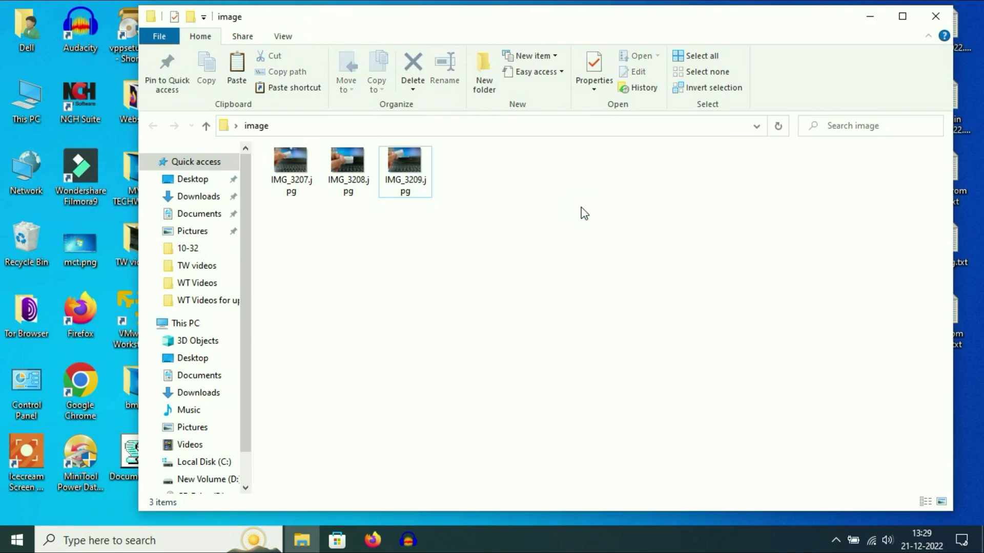
double_click(385, 177)
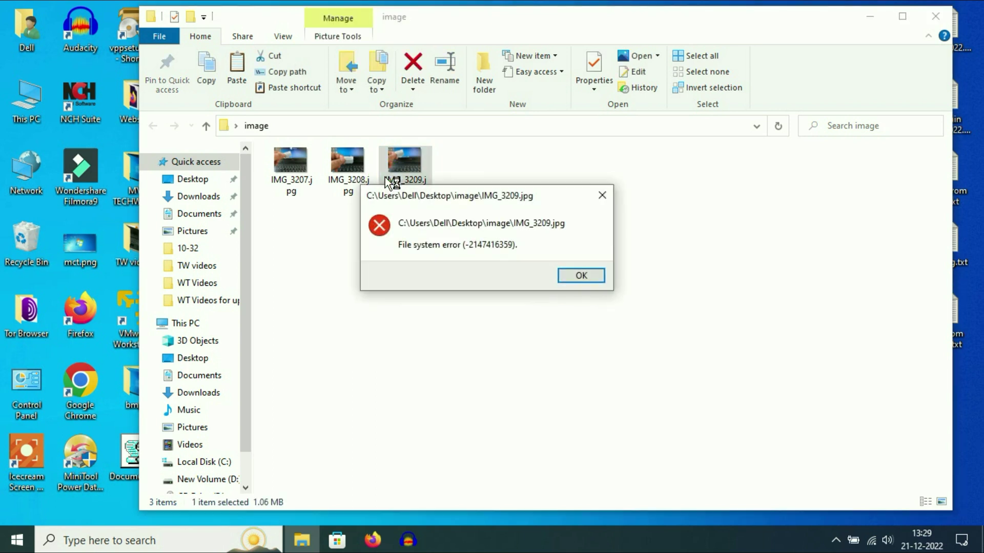
left_click(602, 195)
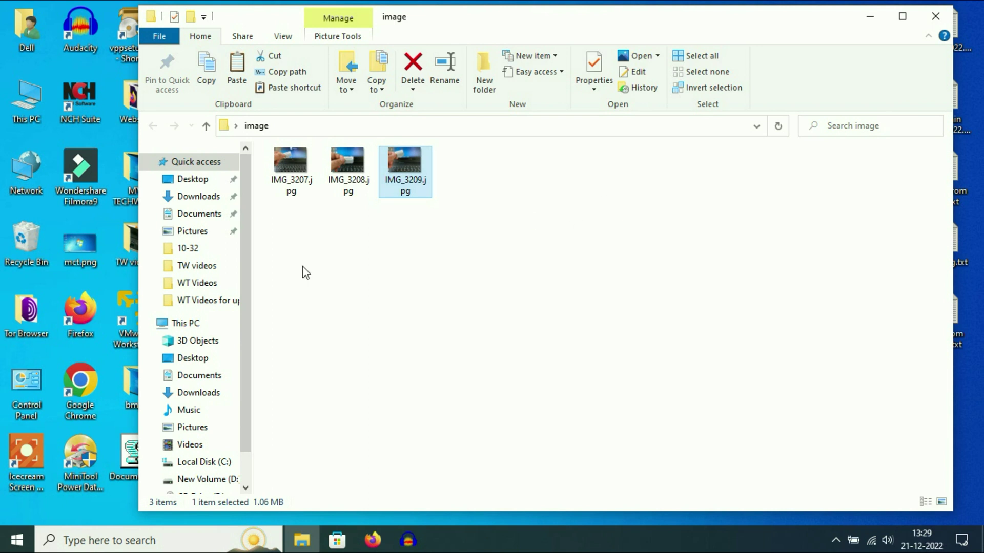
- Search Windows for 'services' and launch the Services console from the results
left_click(106, 540)
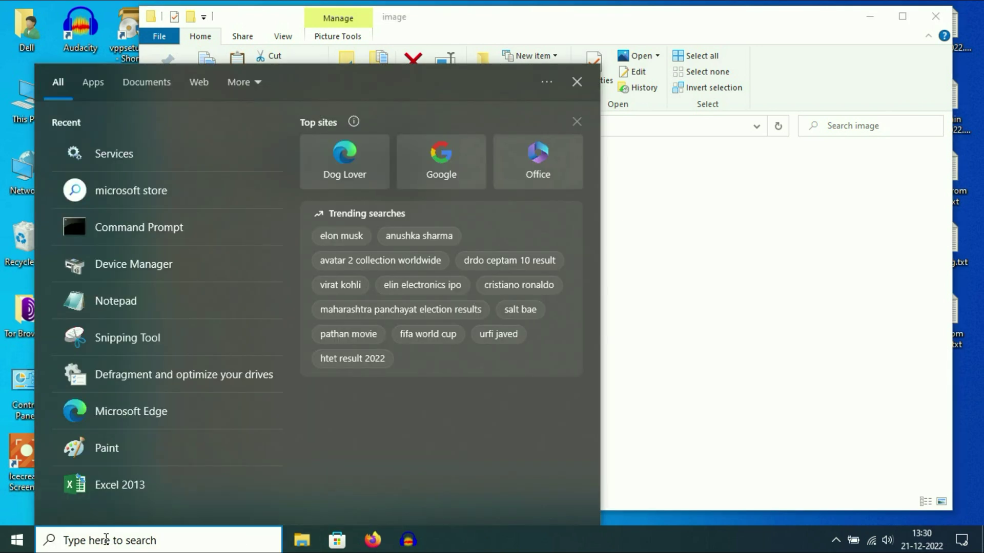
type("ser")
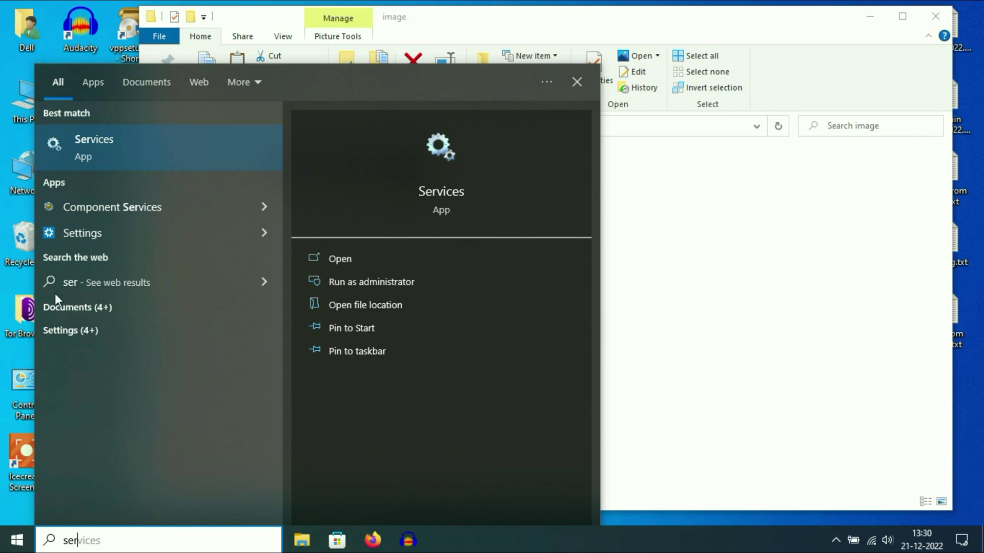
left_click(112, 140)
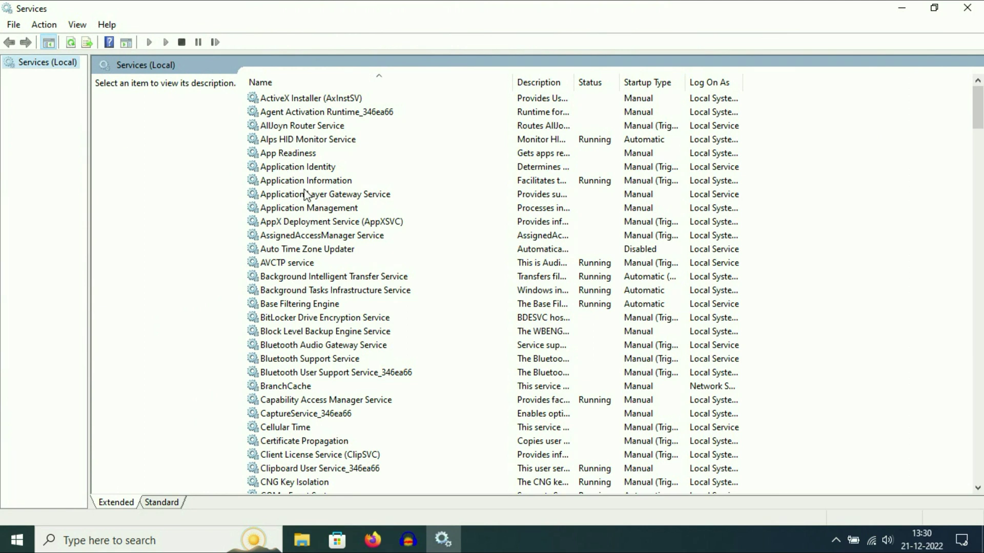
- Select the disabled Windows License Manager Service in the list and show its context menu
left_click(306, 194)
type("w")
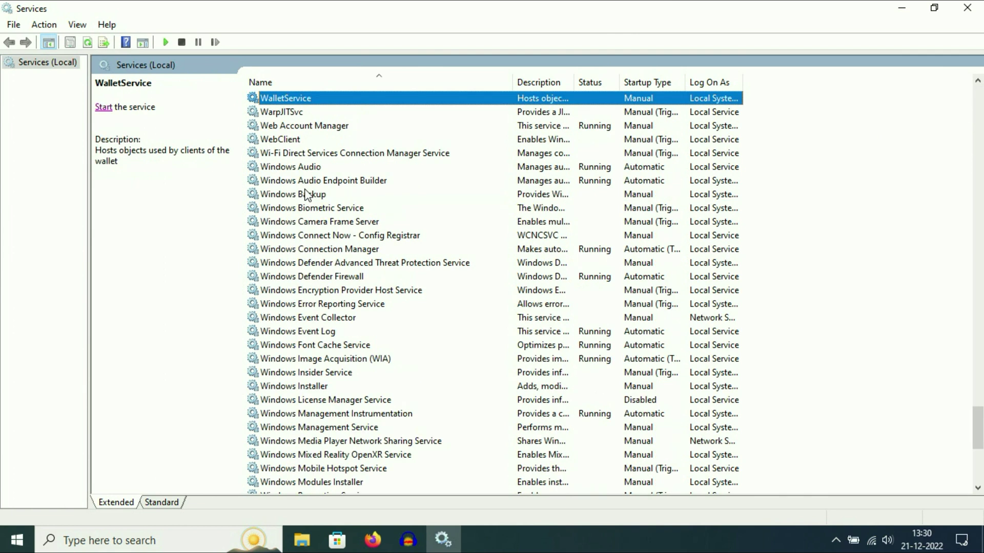
type("in")
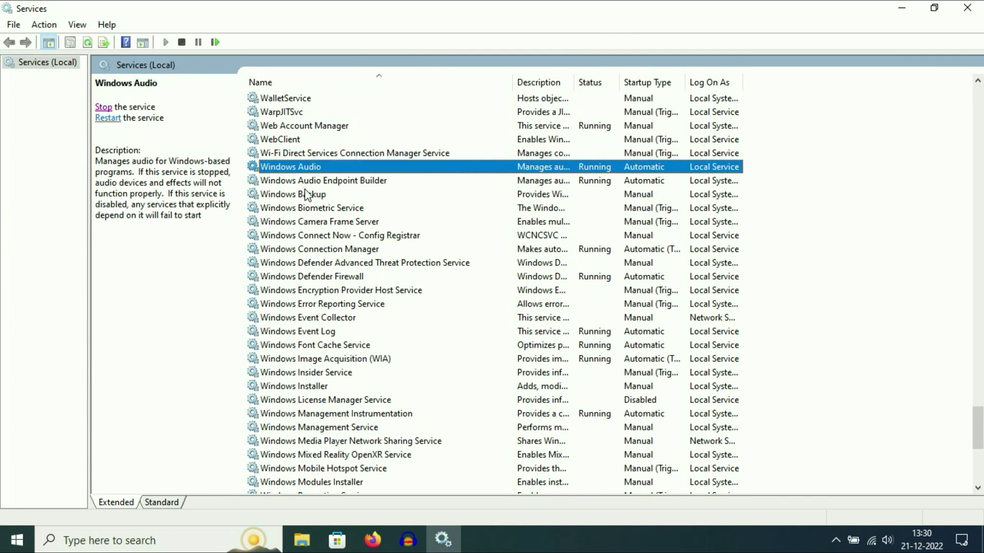
type("dows l")
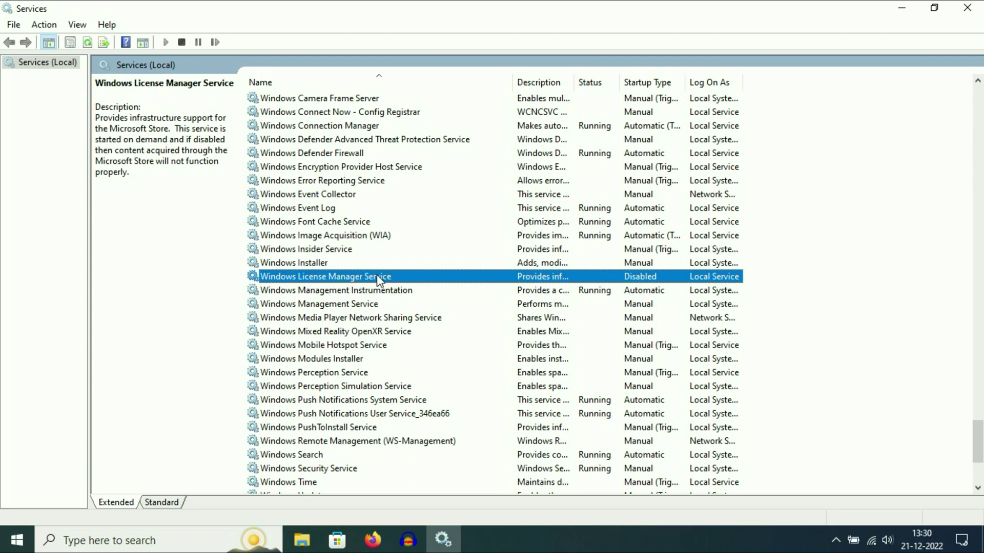
right_click(377, 278)
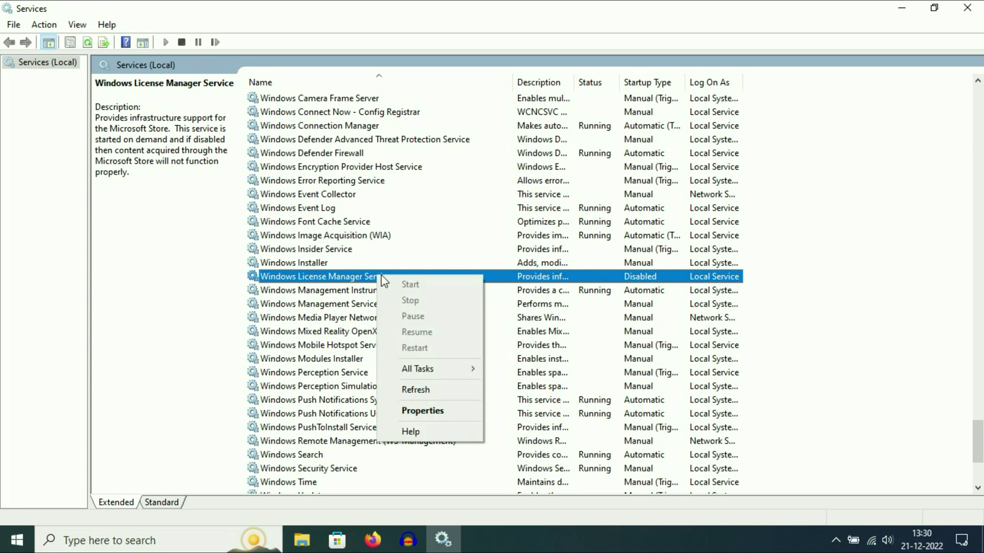
- Set Windows License Manager Service startup type to Automatic, start it, and confirm
left_click(440, 413)
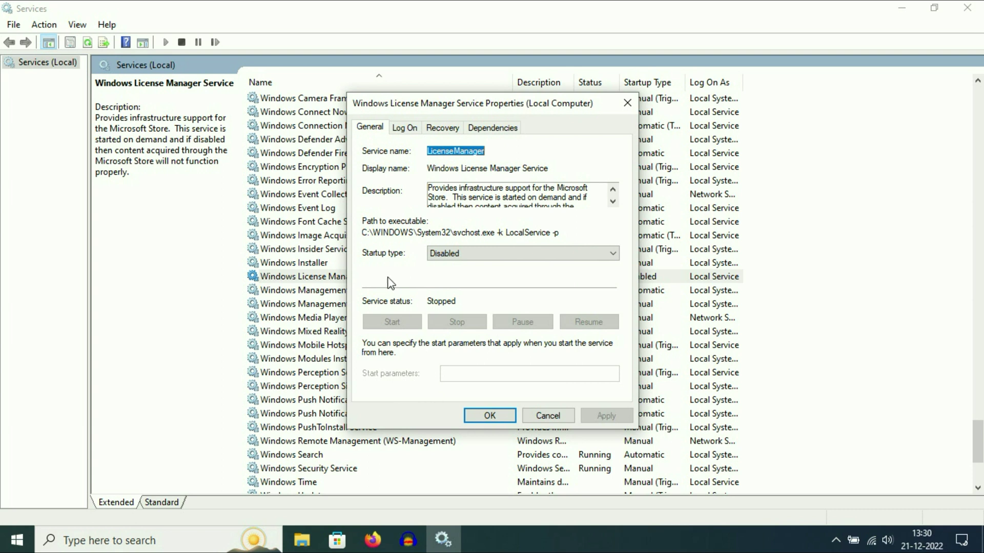
left_click(546, 253)
left_click(484, 272)
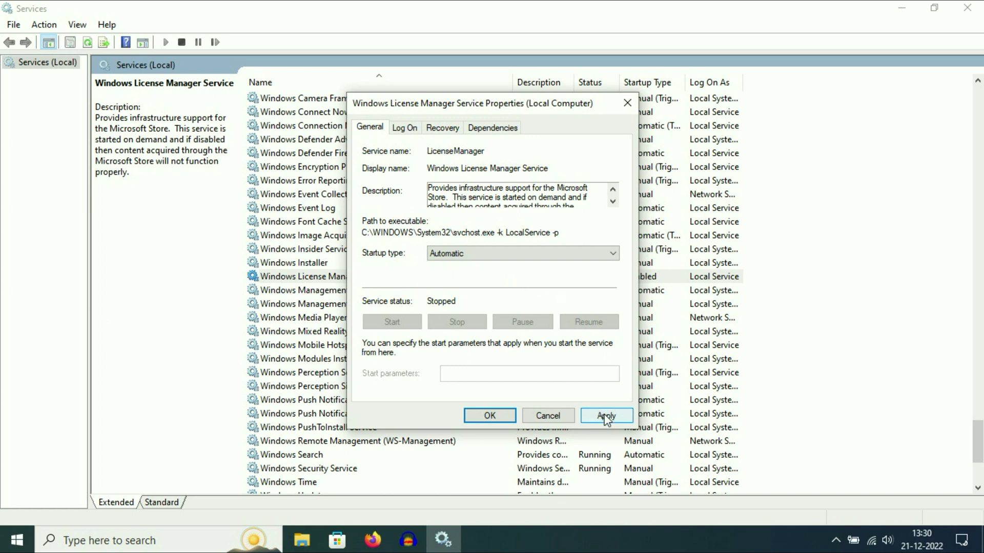
left_click(604, 415)
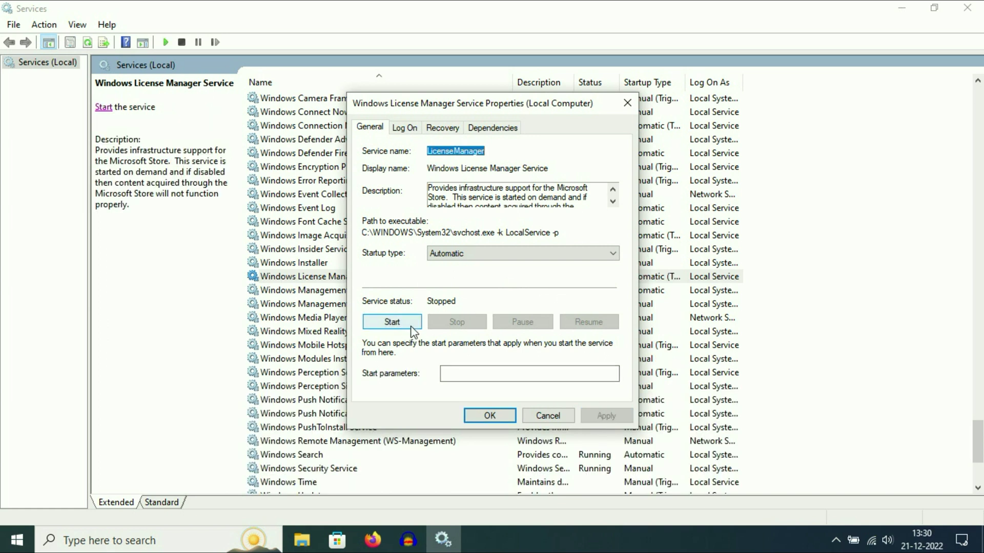
left_click(396, 326)
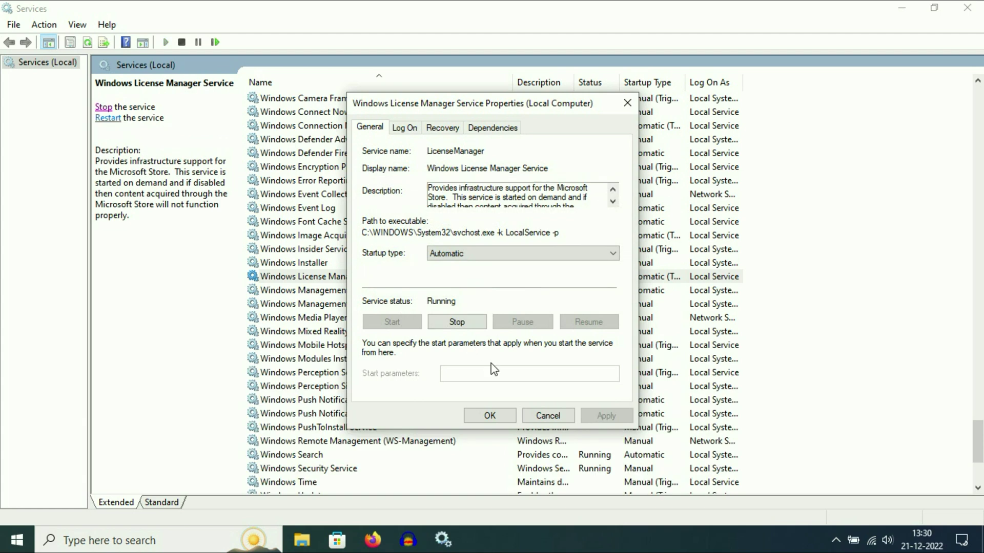
left_click(490, 416)
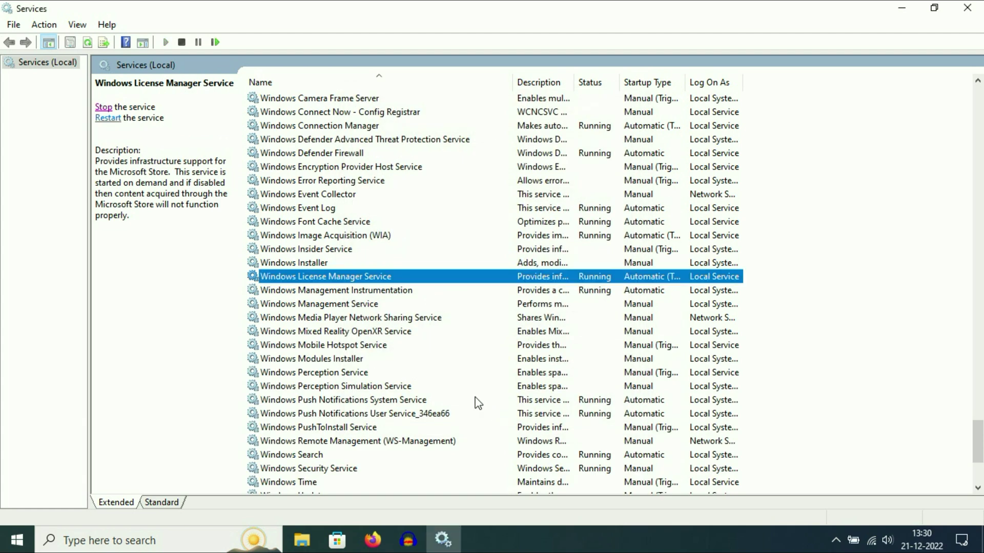
left_click(970, 14)
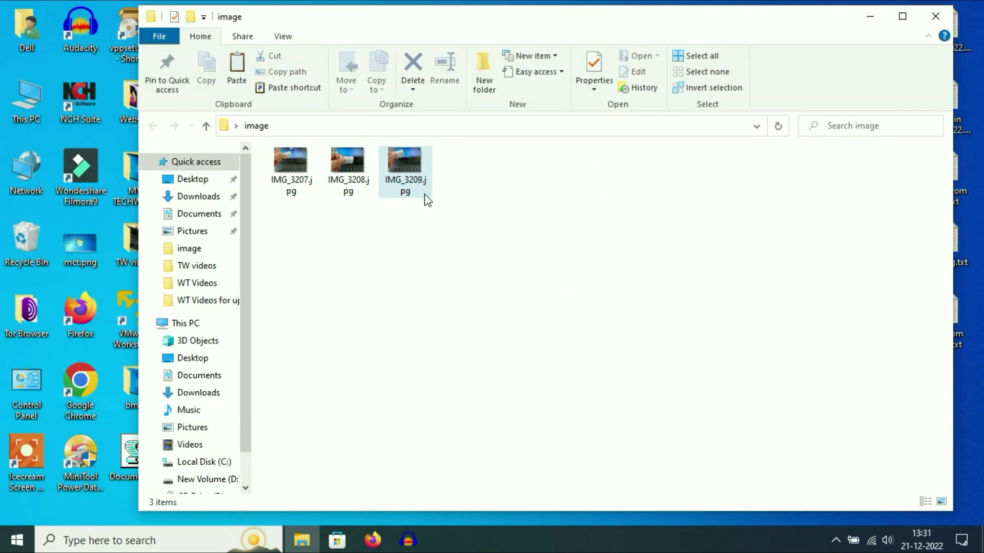
left_click(405, 177)
double_click(405, 177)
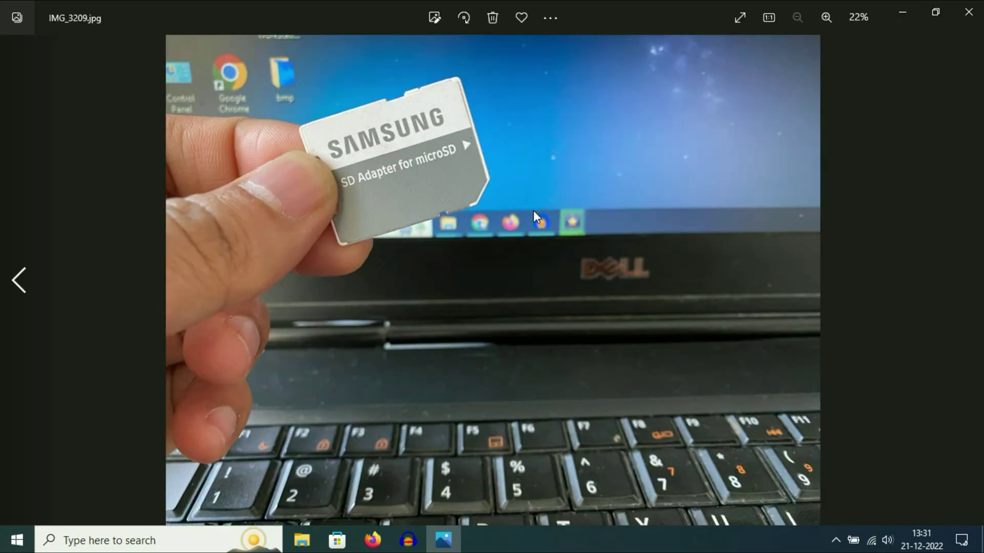
left_click(969, 12)
left_click(522, 329)
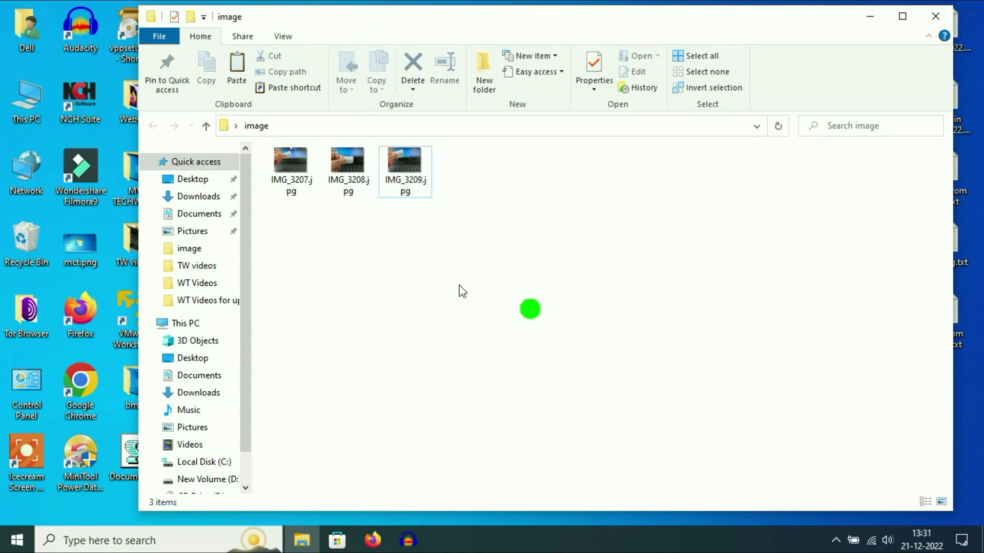
left_click(347, 173)
double_click(347, 173)
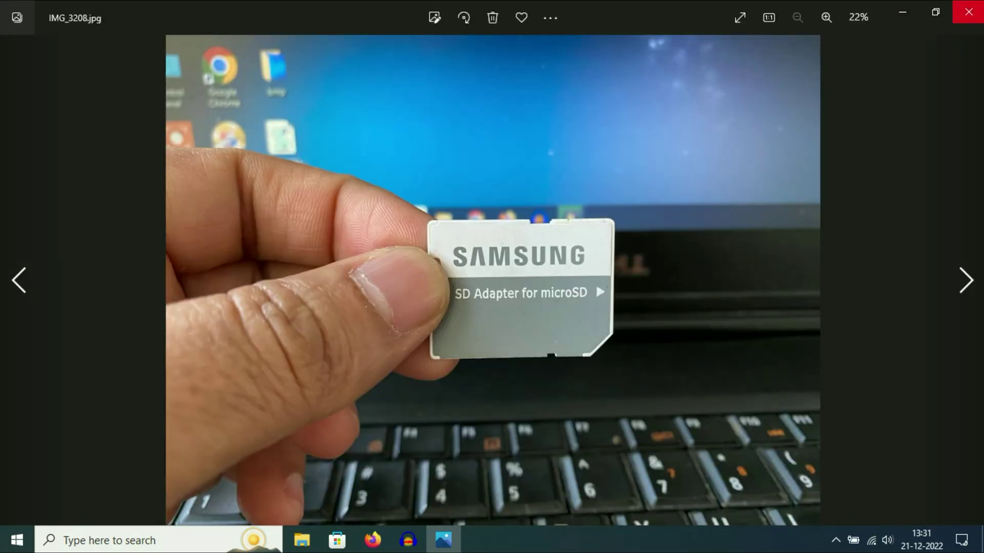
left_click(969, 12)
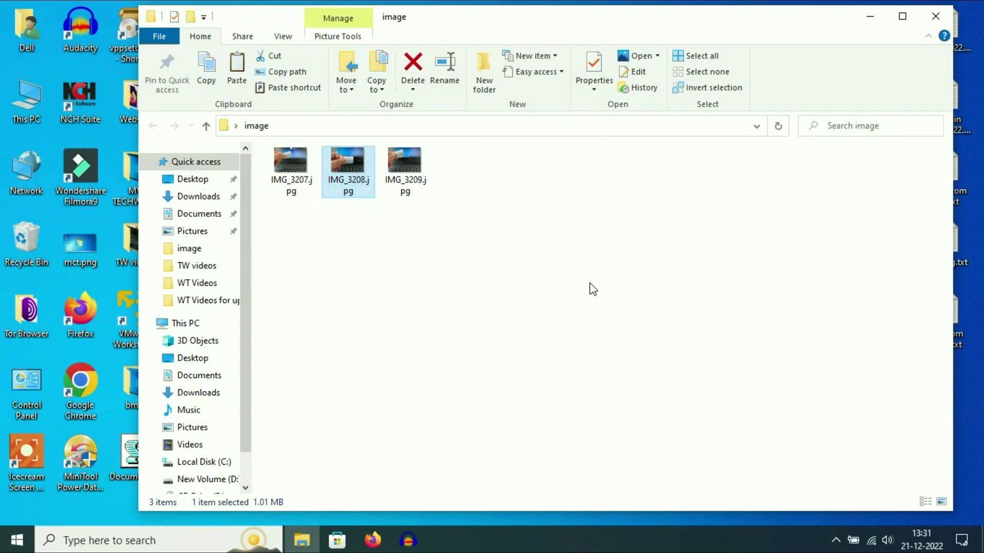